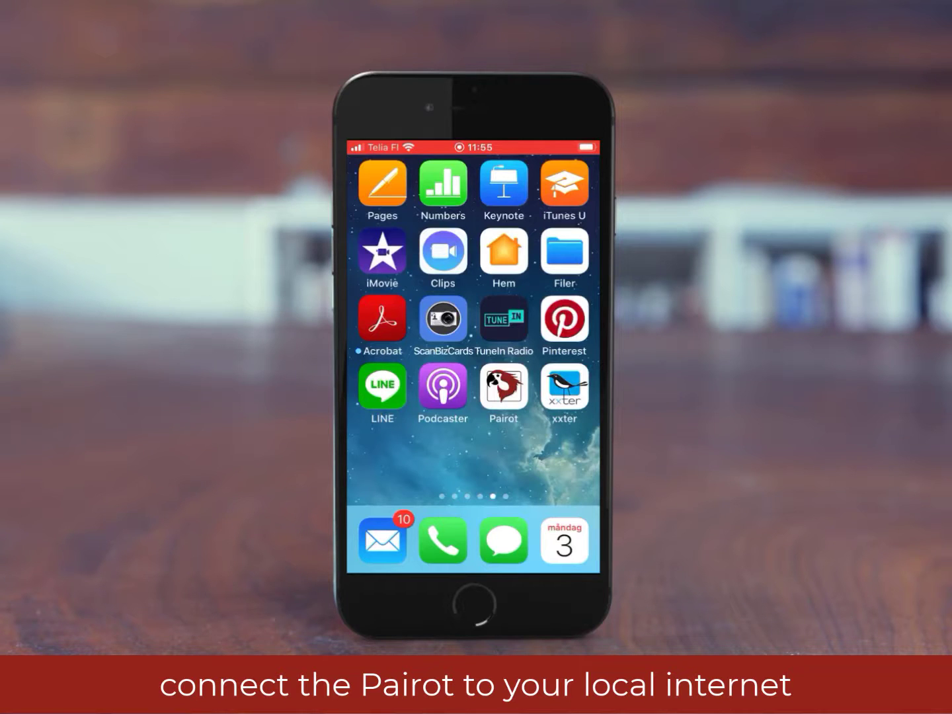
# Step: Launch the Pairot app from the iOS home screen to reach device registration
pyautogui.click(504, 385)
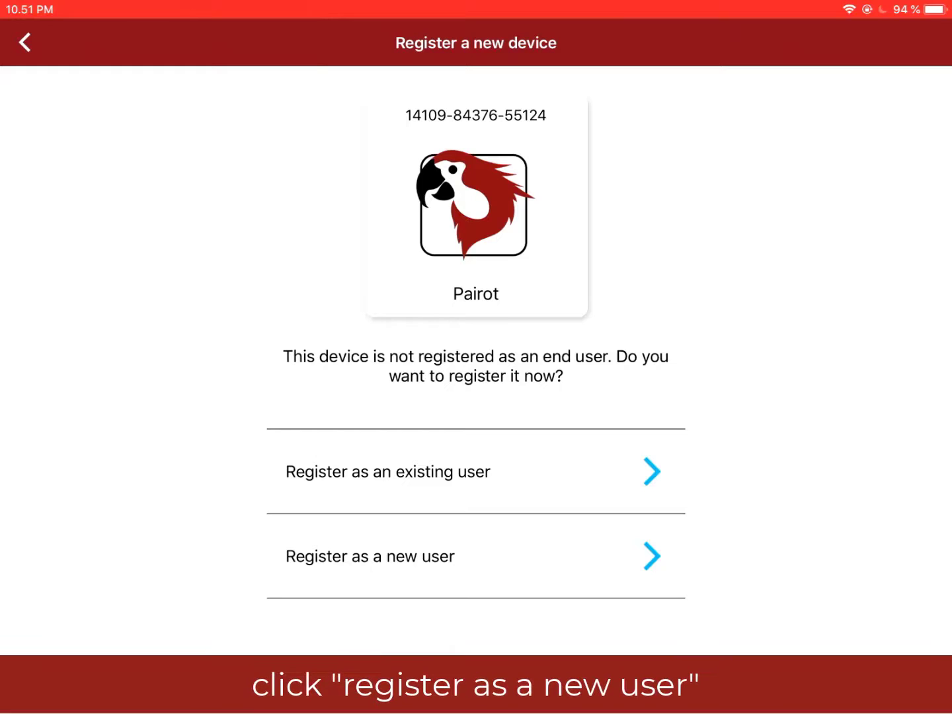
# Step: Sign up as a new Pairot user with a username and a confirmed password
pyautogui.click(476, 556)
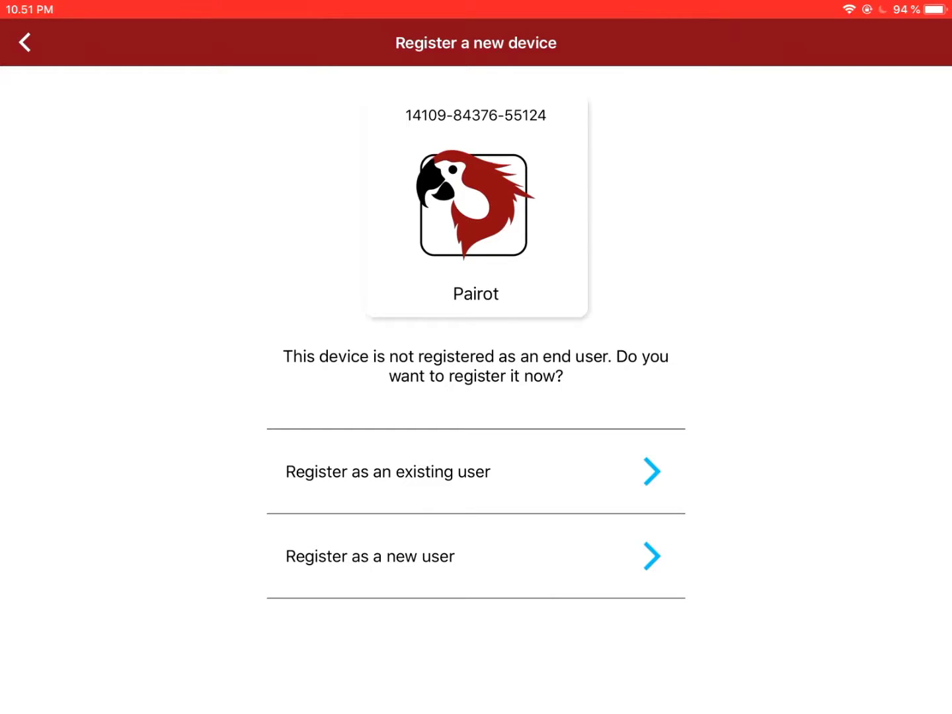
pyautogui.click(476, 555)
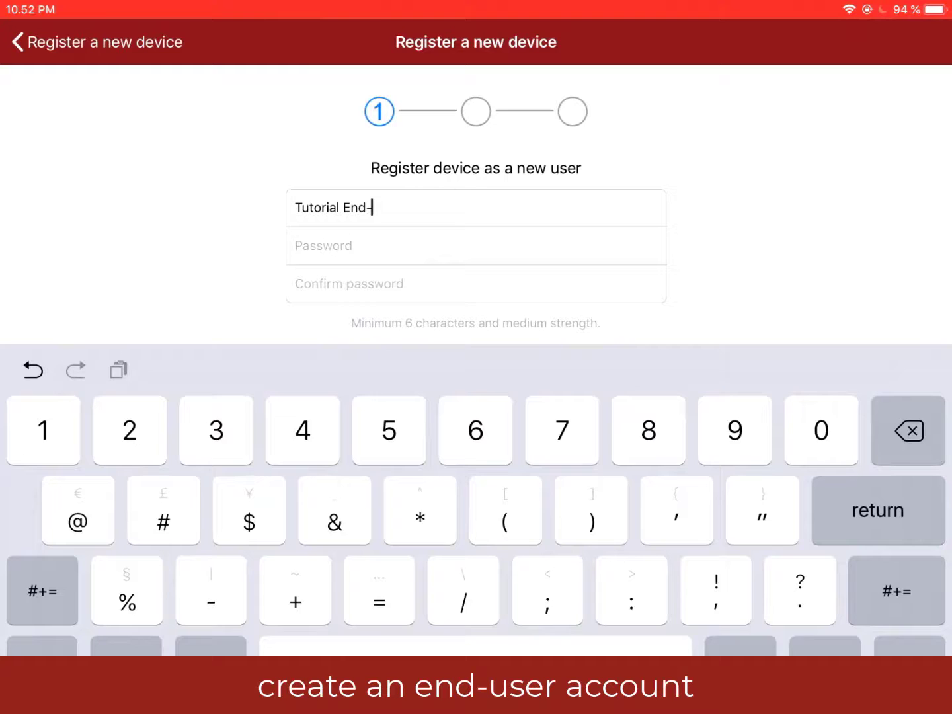
pyautogui.press('Return')
pyautogui.press('Return')
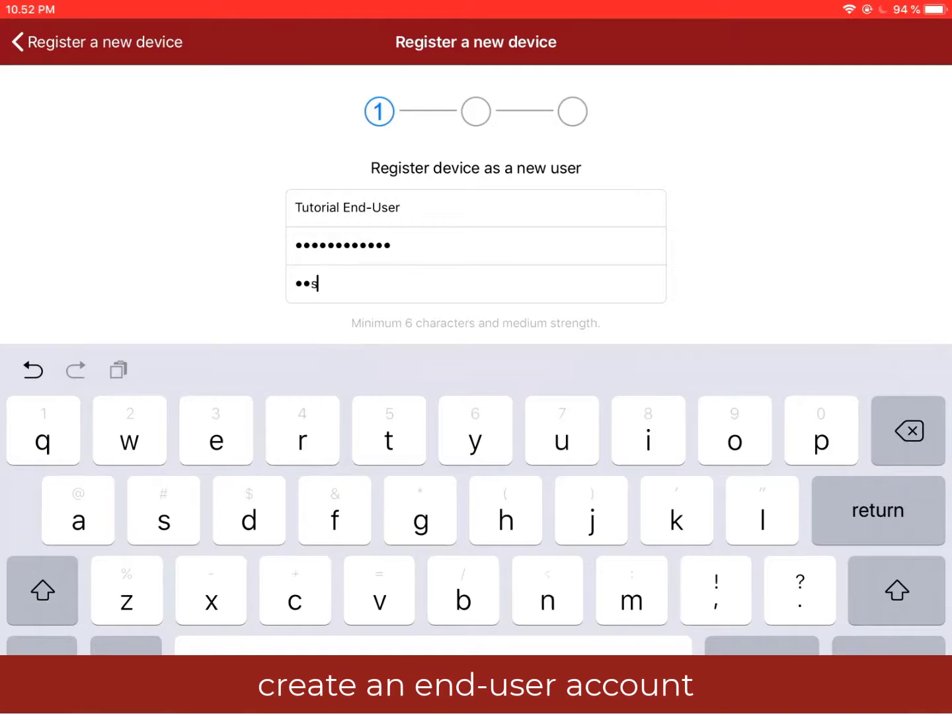
pyautogui.press('Return')
# Step: Create the account, enter the email address, and continue to the Summary
pyautogui.click(477, 424)
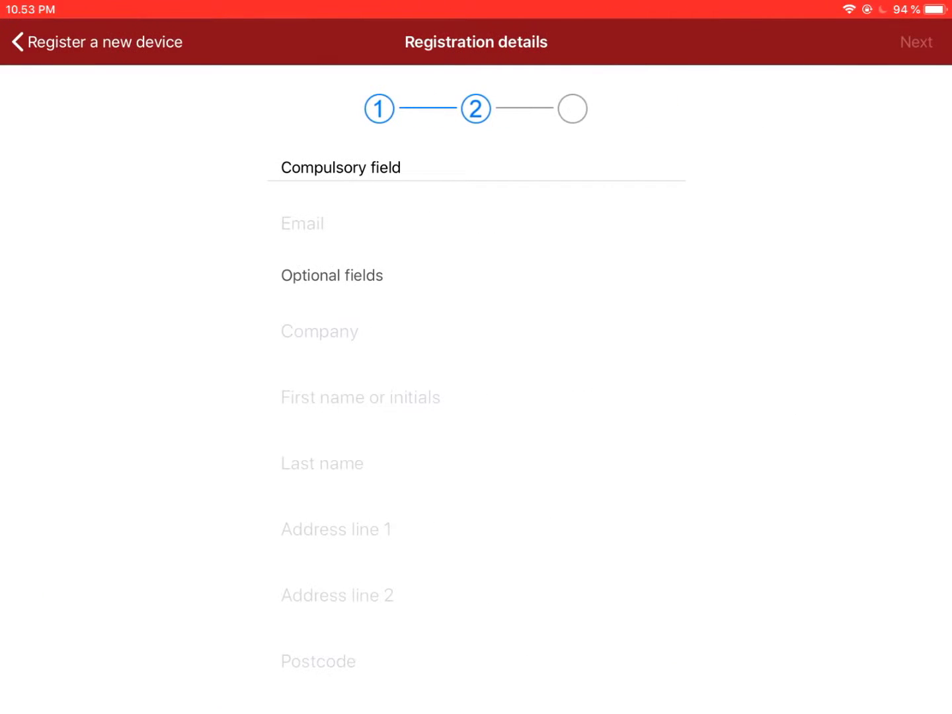
pyautogui.click(302, 223)
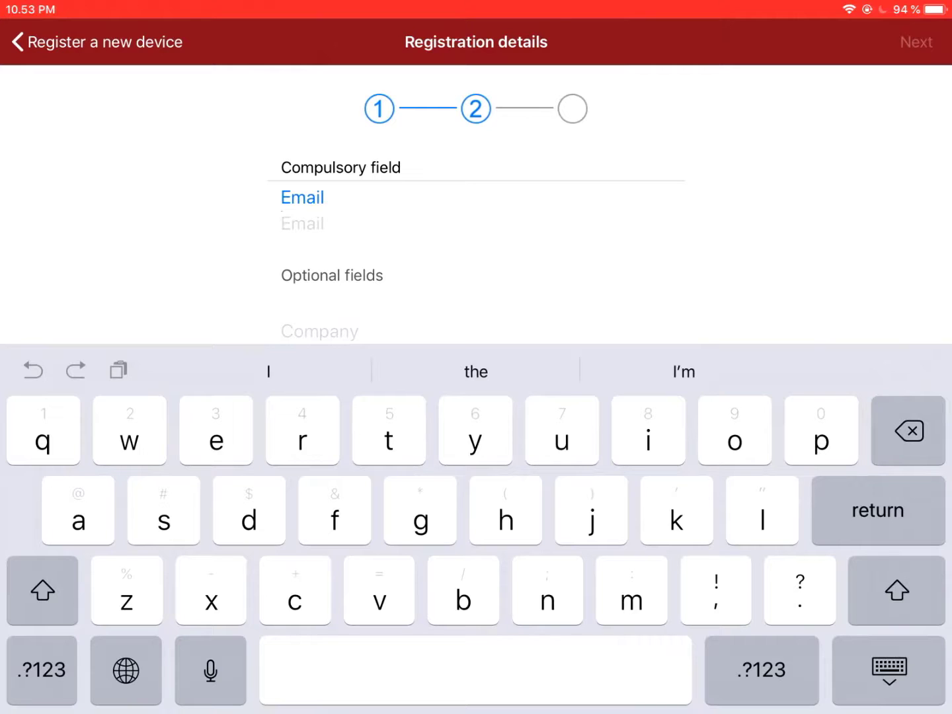
pyautogui.click(762, 669)
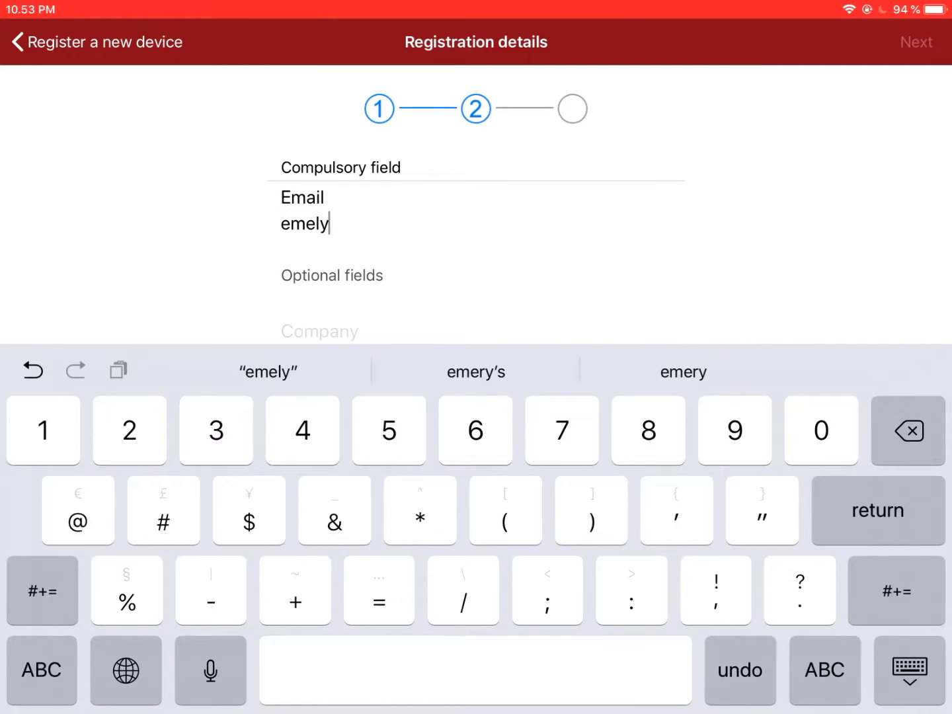
pyautogui.write('@')
pyautogui.click(825, 669)
pyautogui.write('mail.c')
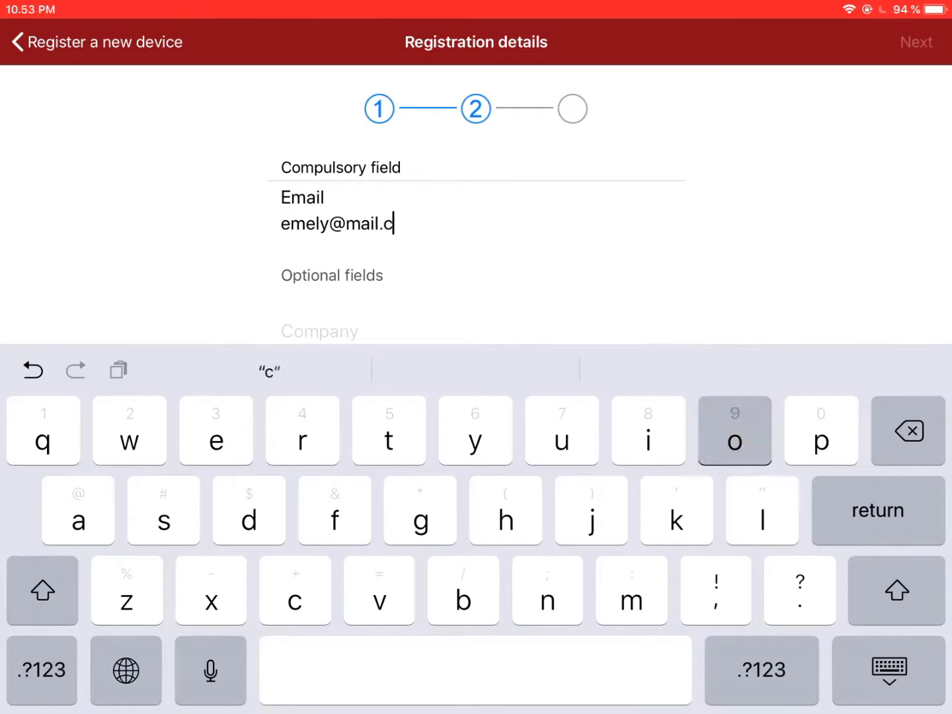
pyautogui.write('om')
pyautogui.click(890, 669)
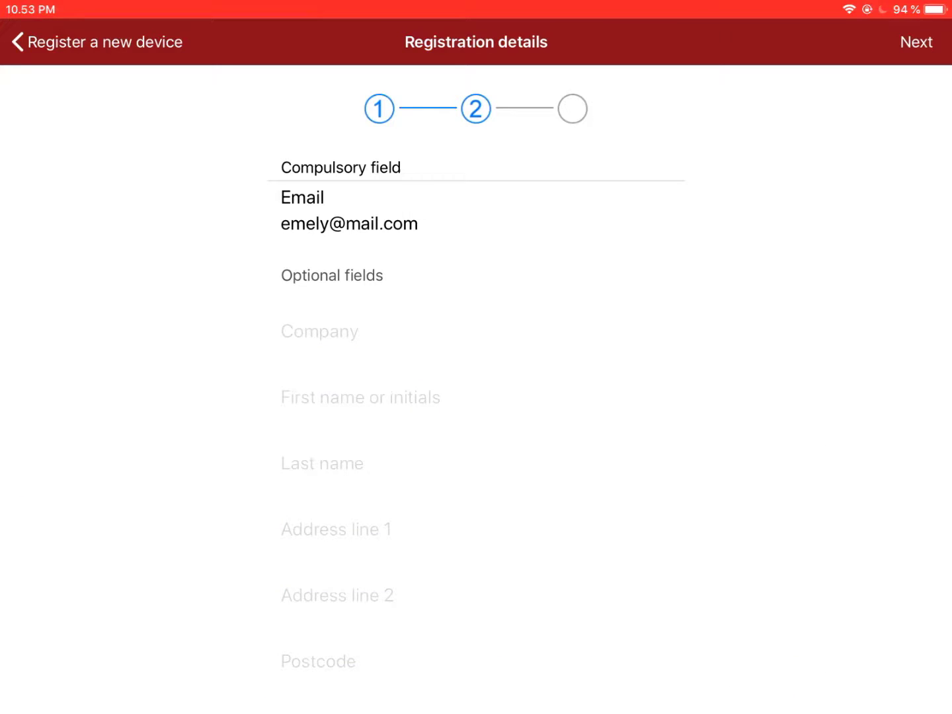
pyautogui.scroll(-10, 476, 372)
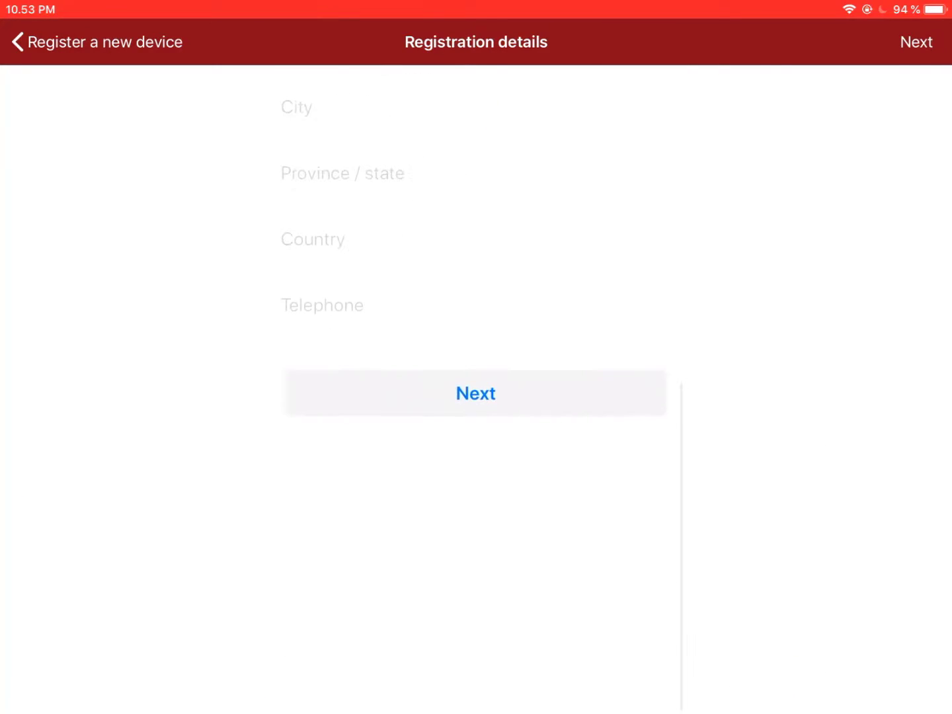
pyautogui.click(475, 393)
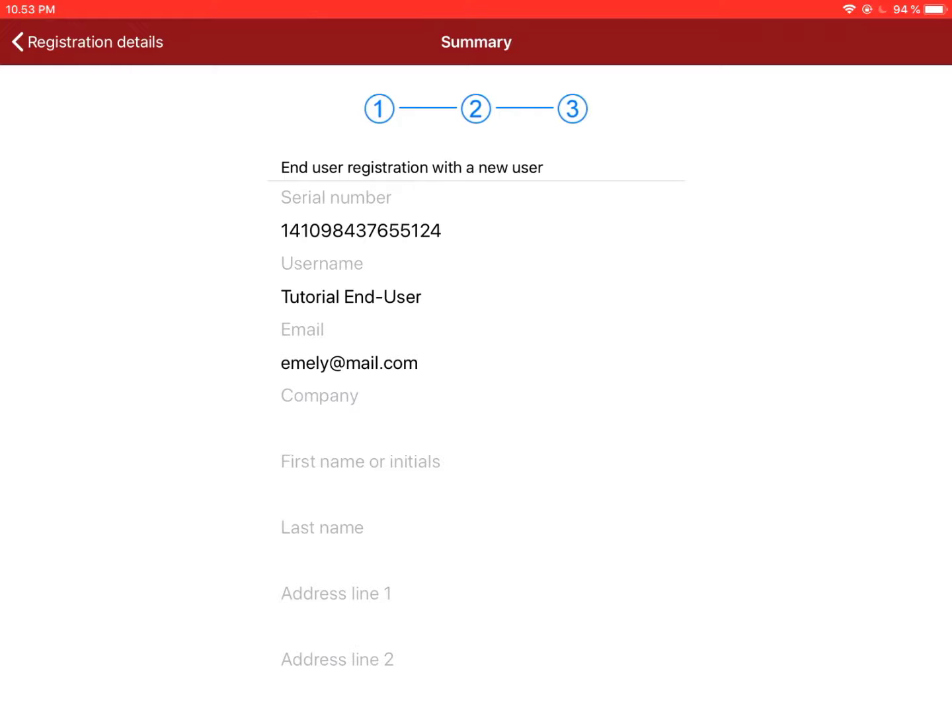
pyautogui.scroll(-10, 477, 394)
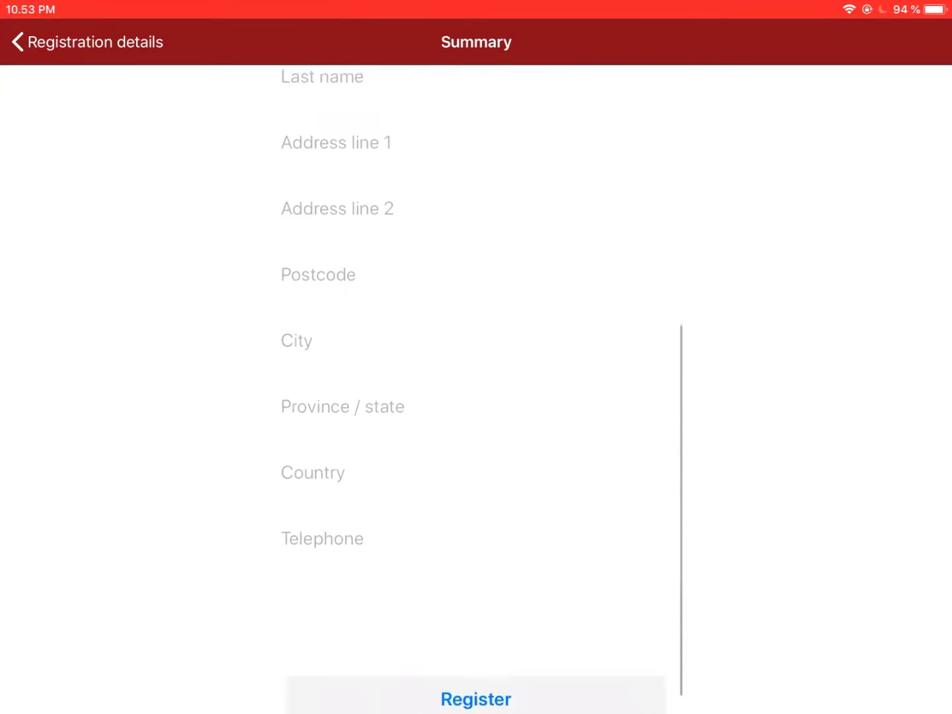
# Step: Register the device from the Summary page, opening its configuration screen
pyautogui.click(476, 672)
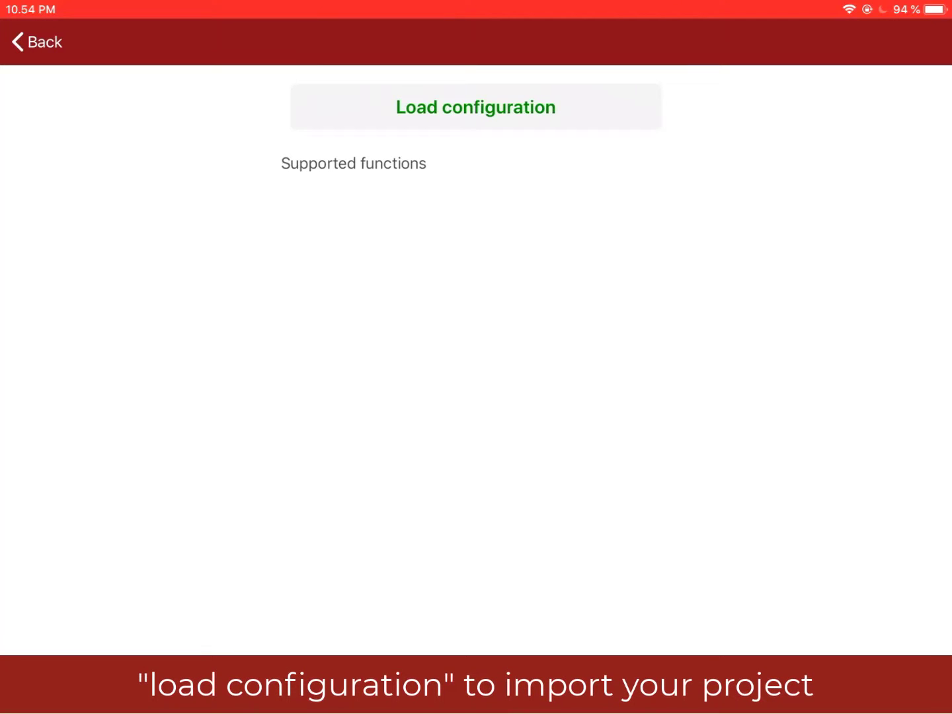
# Step: Load the kitchen, living room and outdoor configuration and dismiss the success alert
pyautogui.click(476, 107)
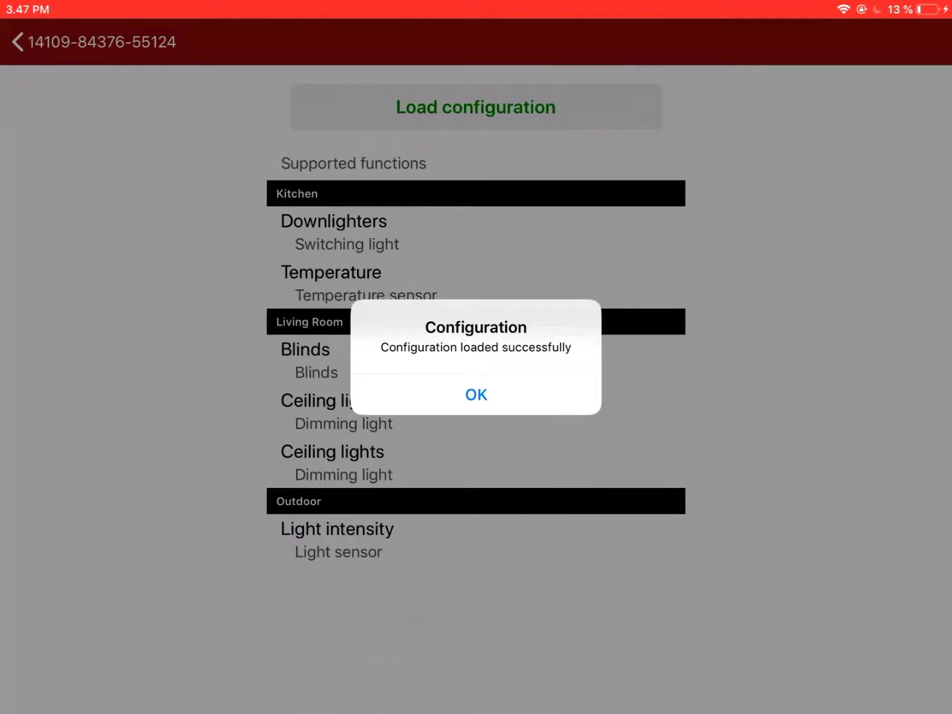
pyautogui.click(476, 395)
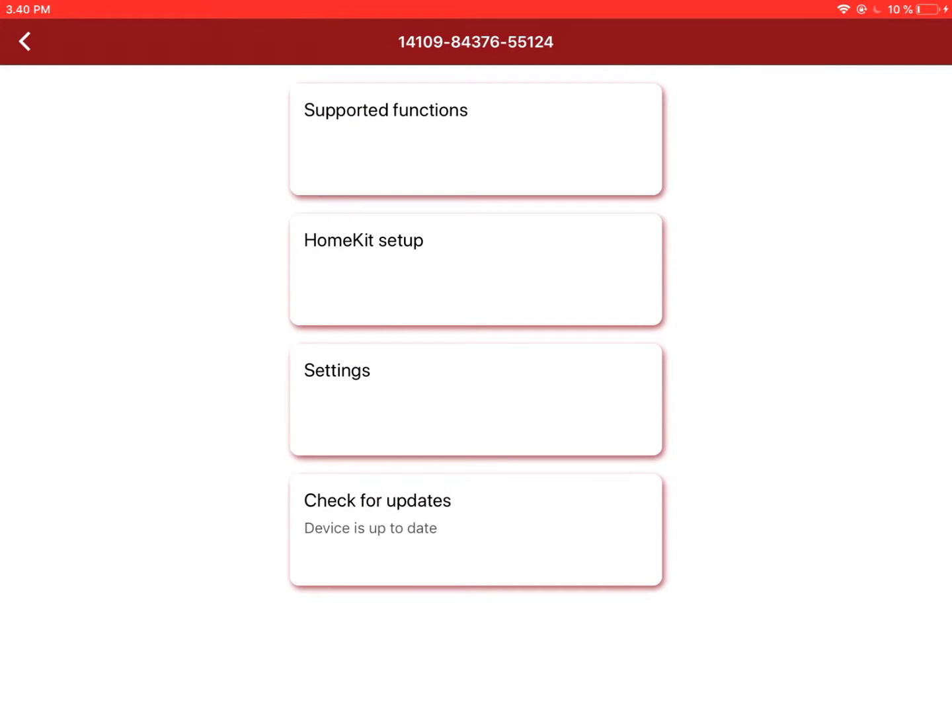
# Step: Add the Pairot as a HomeKit accessory to Tutorial Home
pyautogui.click(476, 269)
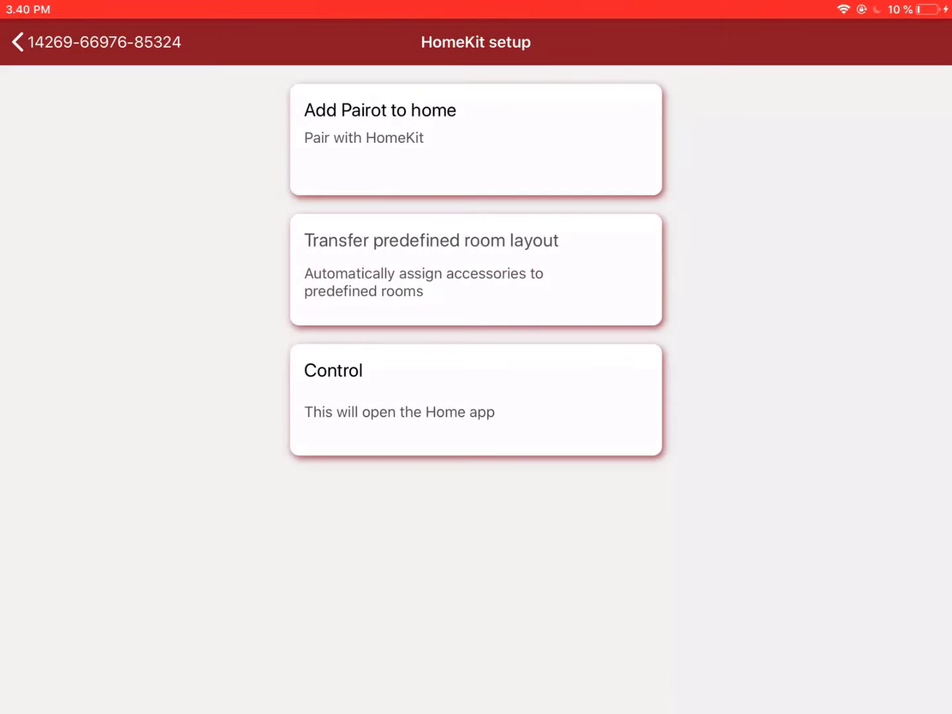
pyautogui.click(476, 140)
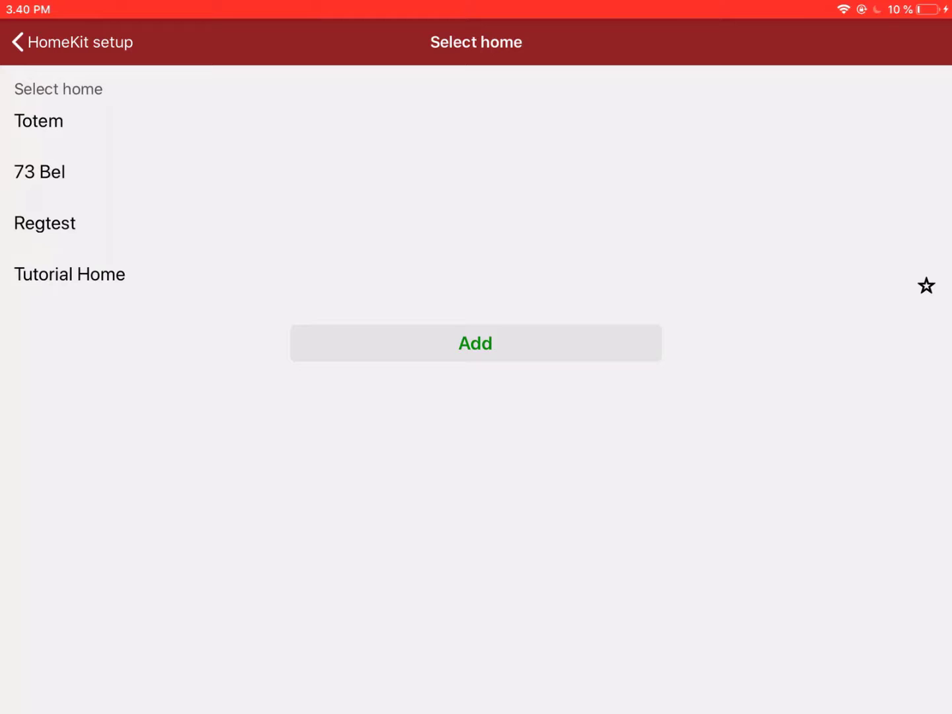
pyautogui.click(476, 279)
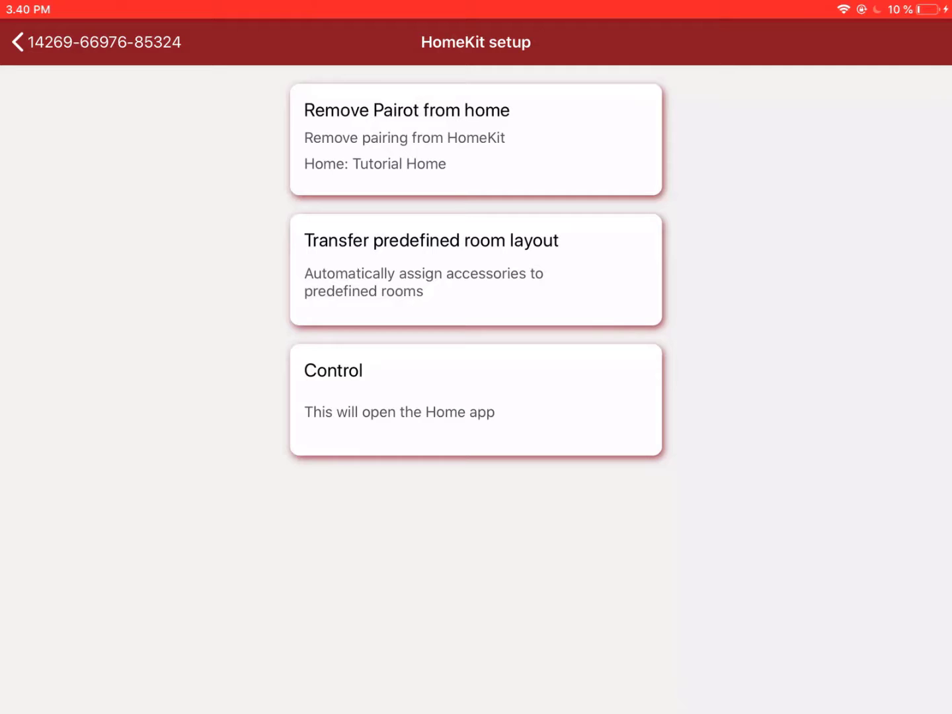
pyautogui.click(477, 399)
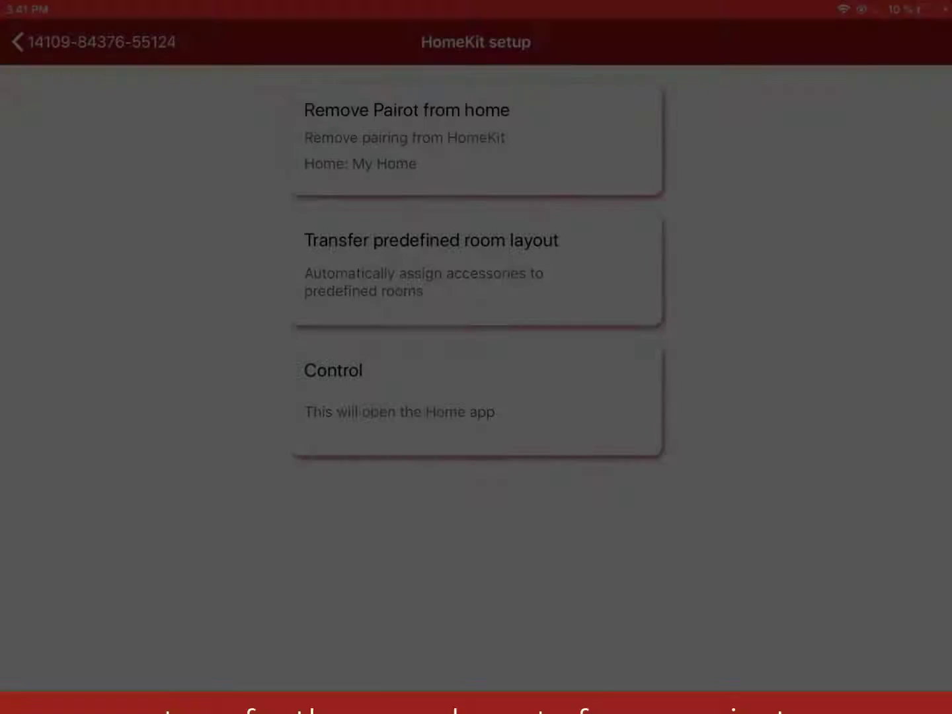
pyautogui.click(476, 269)
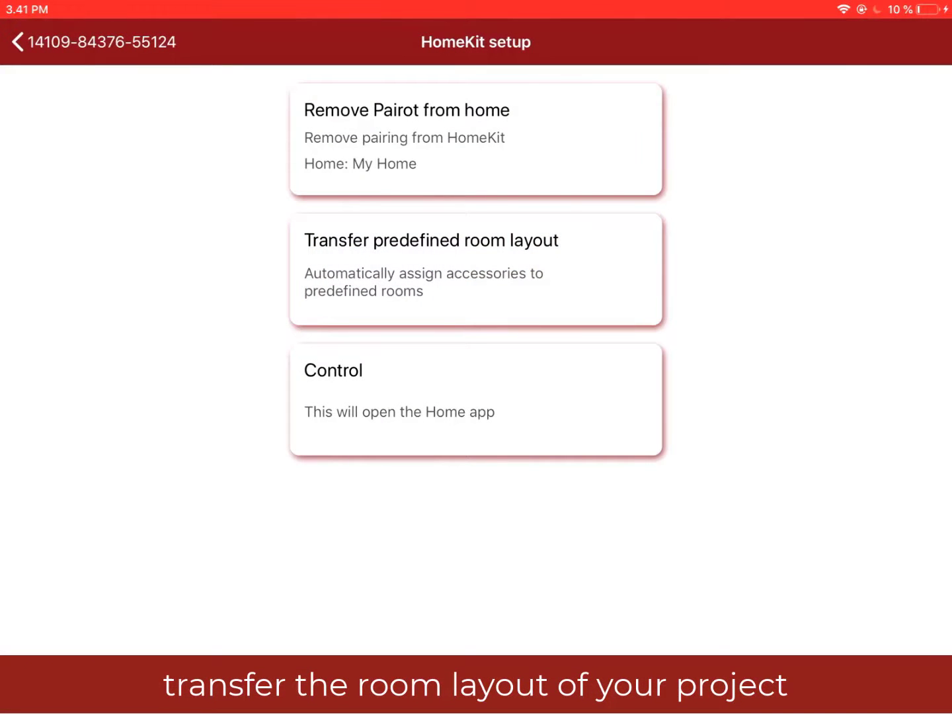
# Step: Transfer the predefined room layout, assigning All accessories to their rooms
pyautogui.click(477, 269)
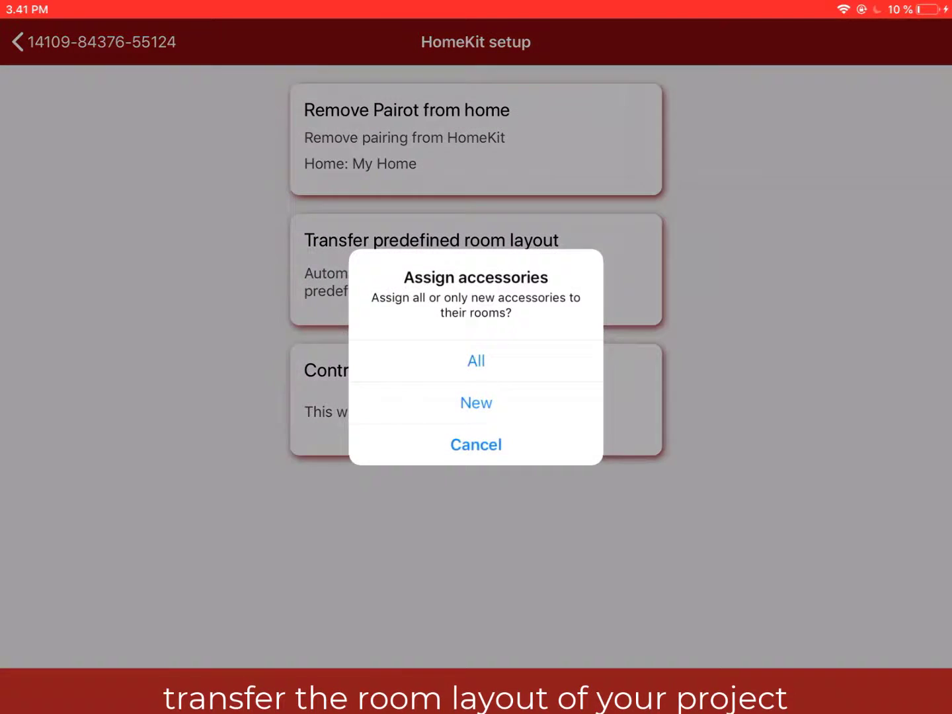
pyautogui.click(476, 360)
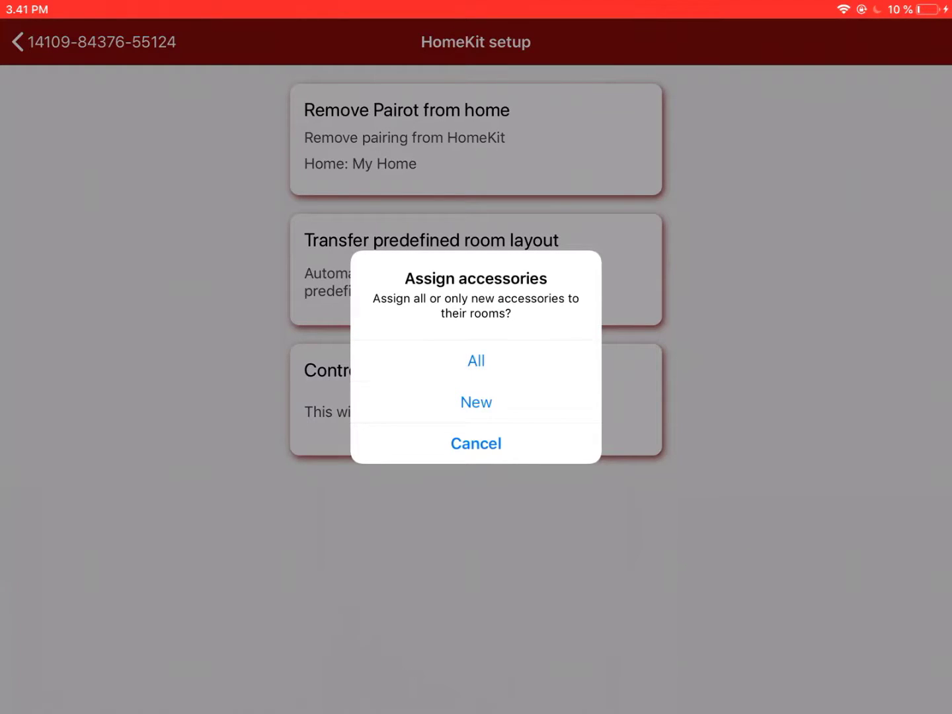
pyautogui.click(476, 361)
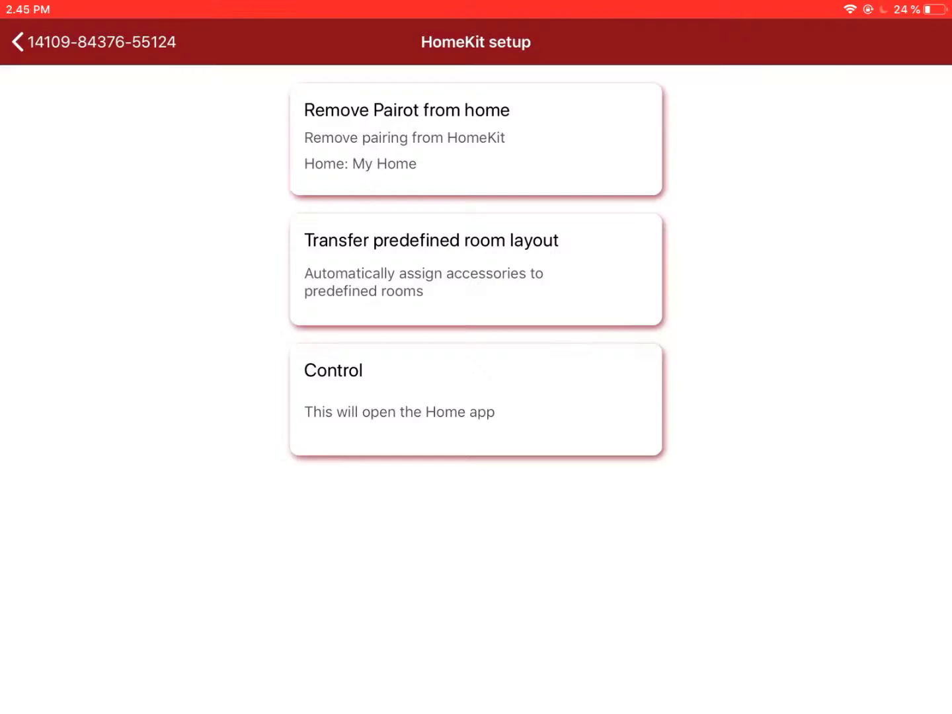
pyautogui.click(19, 42)
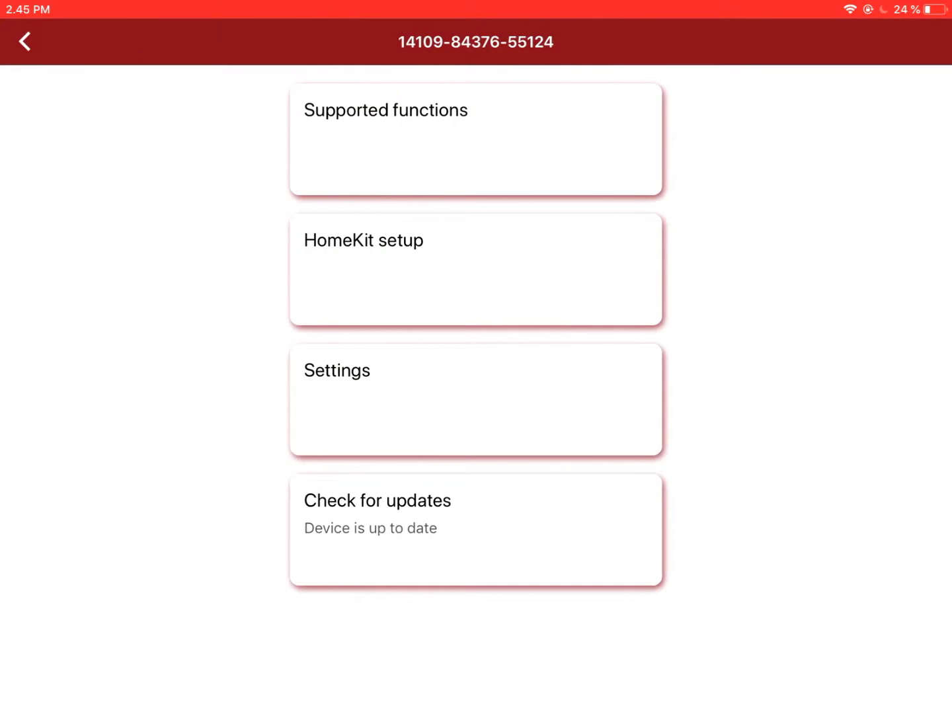
pyautogui.click(476, 139)
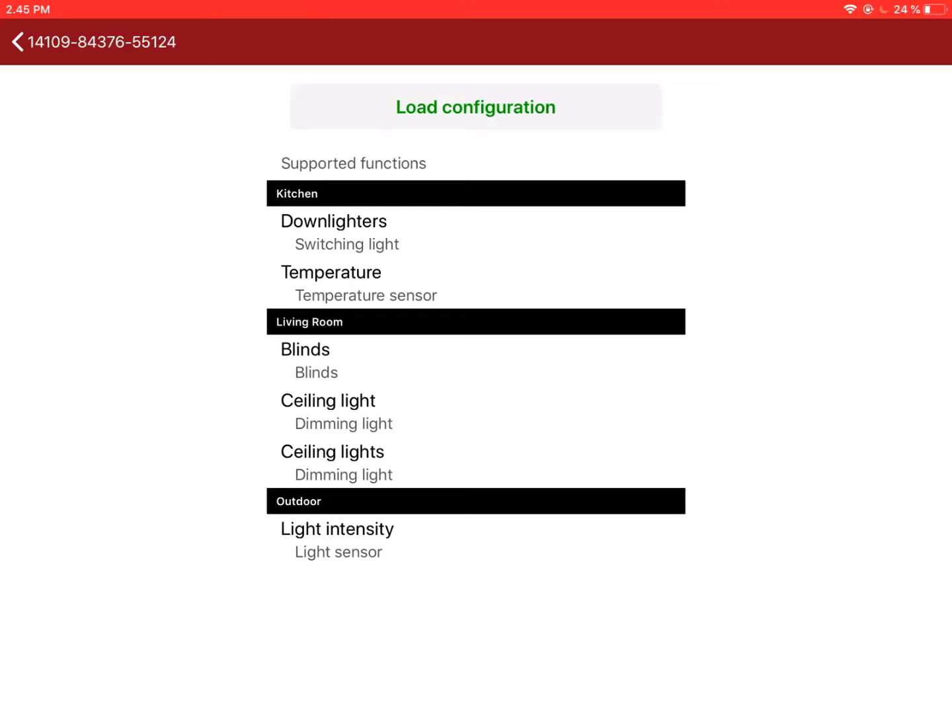
pyautogui.click(17, 41)
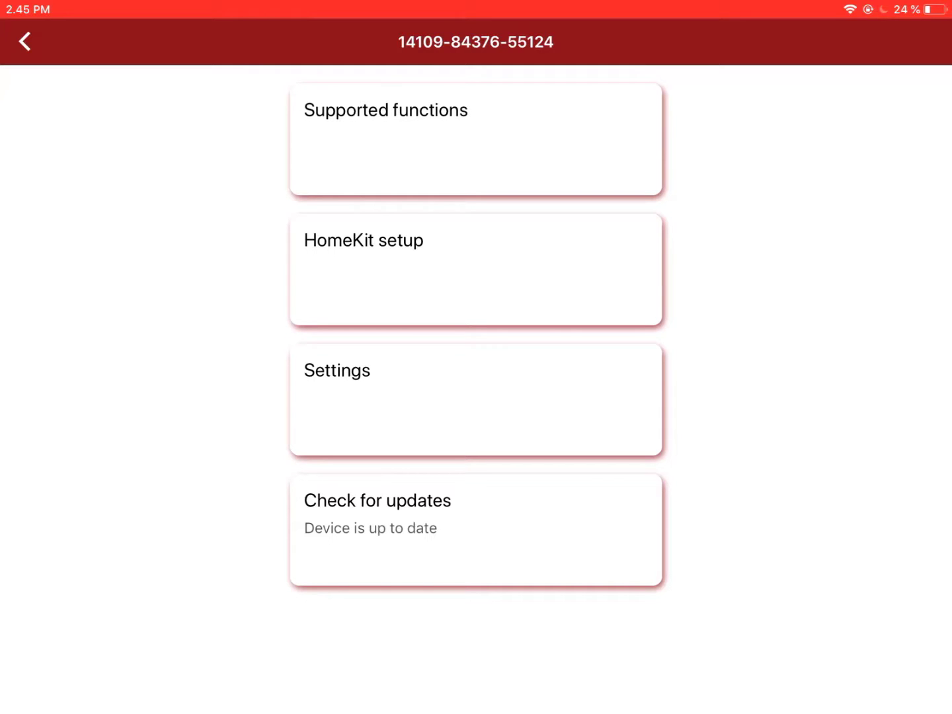
# Step: Review the Protocols and Network settings, showing HomeKit paired and DHCP details
pyautogui.click(476, 400)
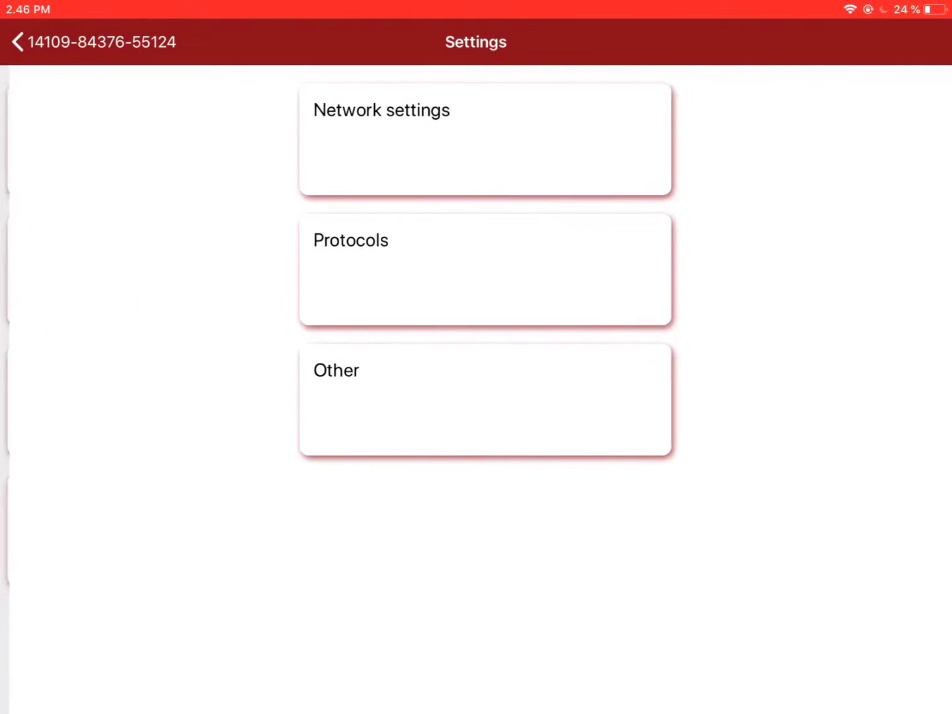
pyautogui.click(476, 270)
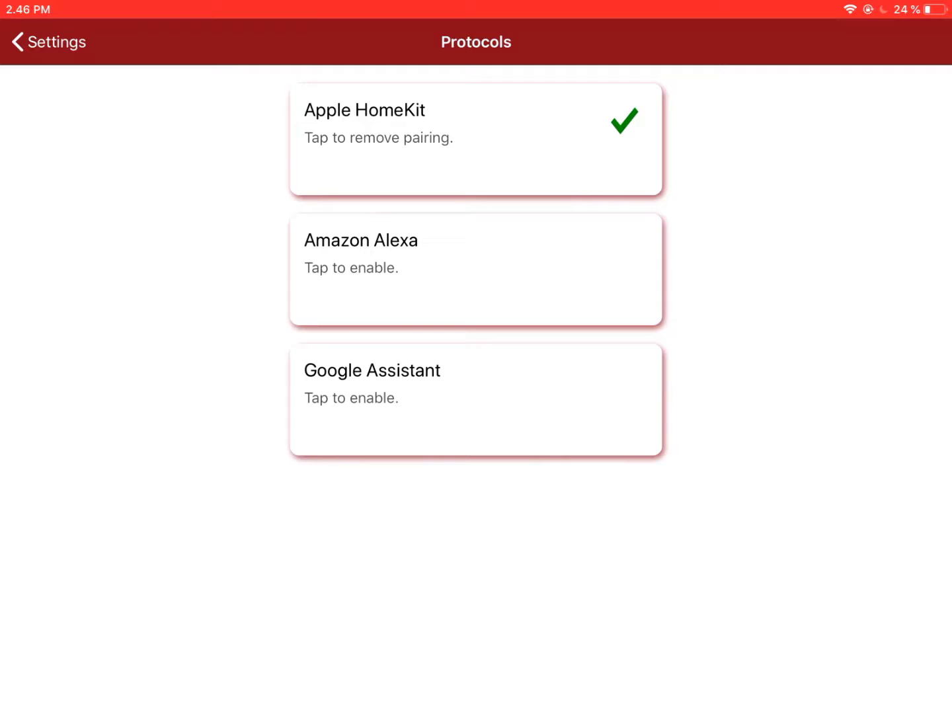
pyautogui.click(476, 139)
pyautogui.click(48, 42)
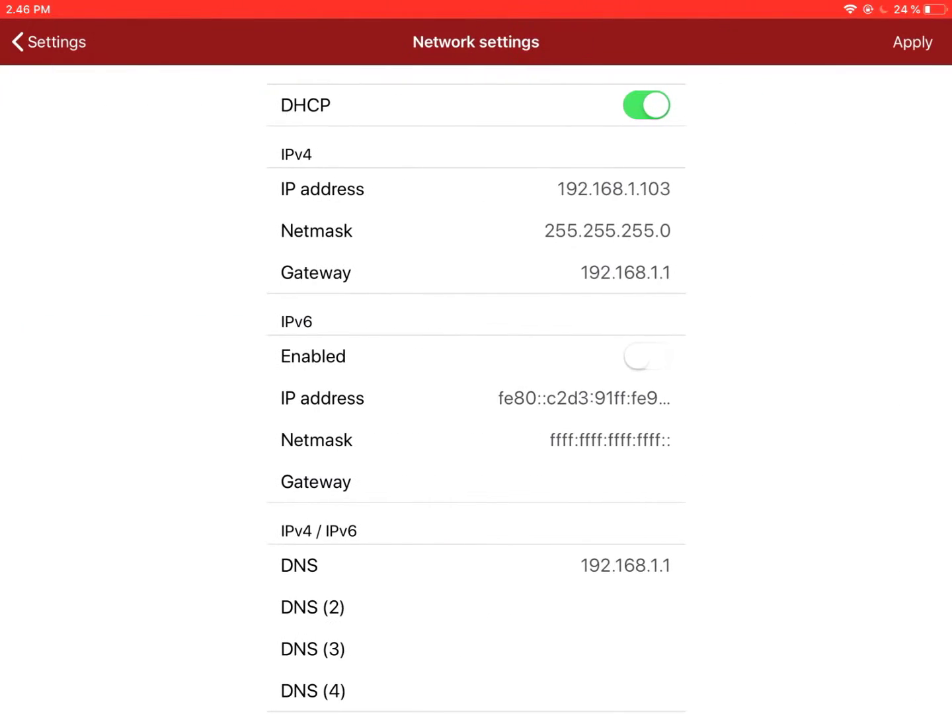
pyautogui.click(49, 43)
# Step: Open the Other settings with factory reset, logout and password change options
pyautogui.click(476, 397)
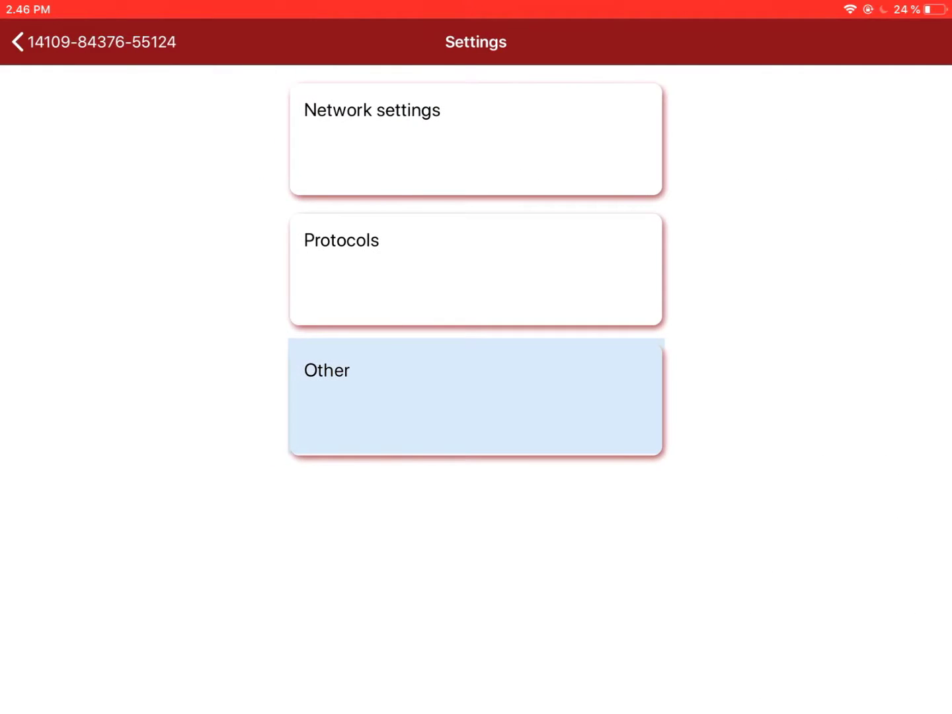
pyautogui.click(476, 138)
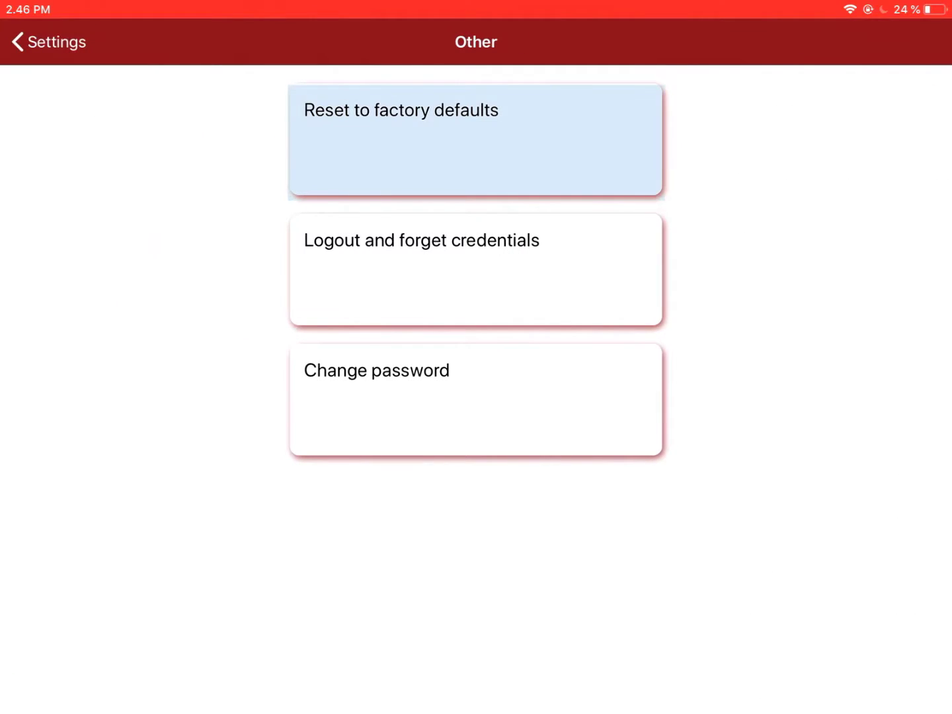
pyautogui.click(476, 270)
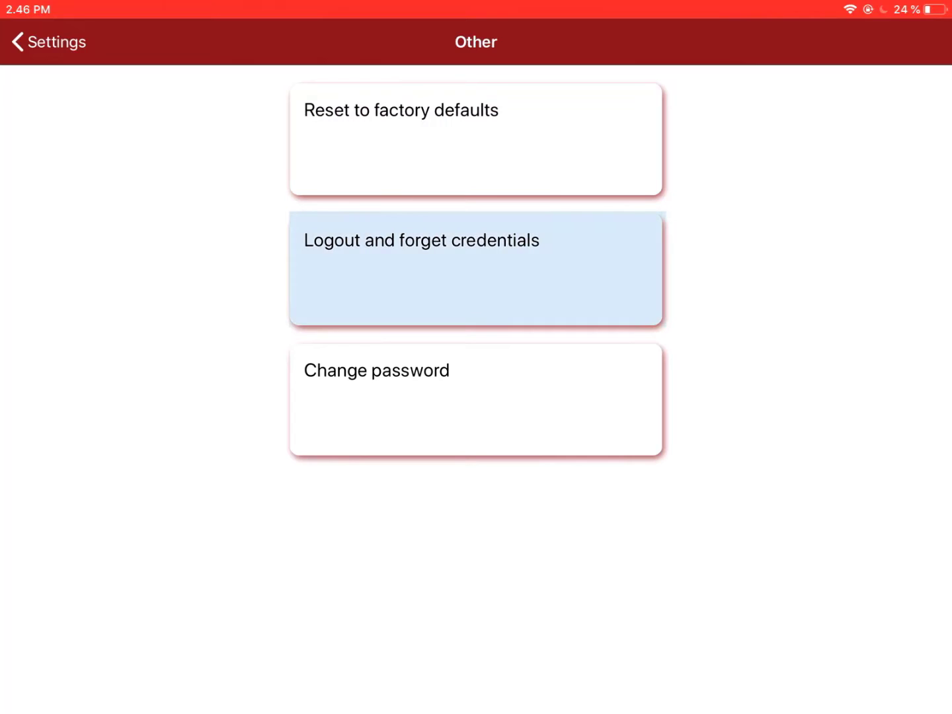
pyautogui.click(476, 399)
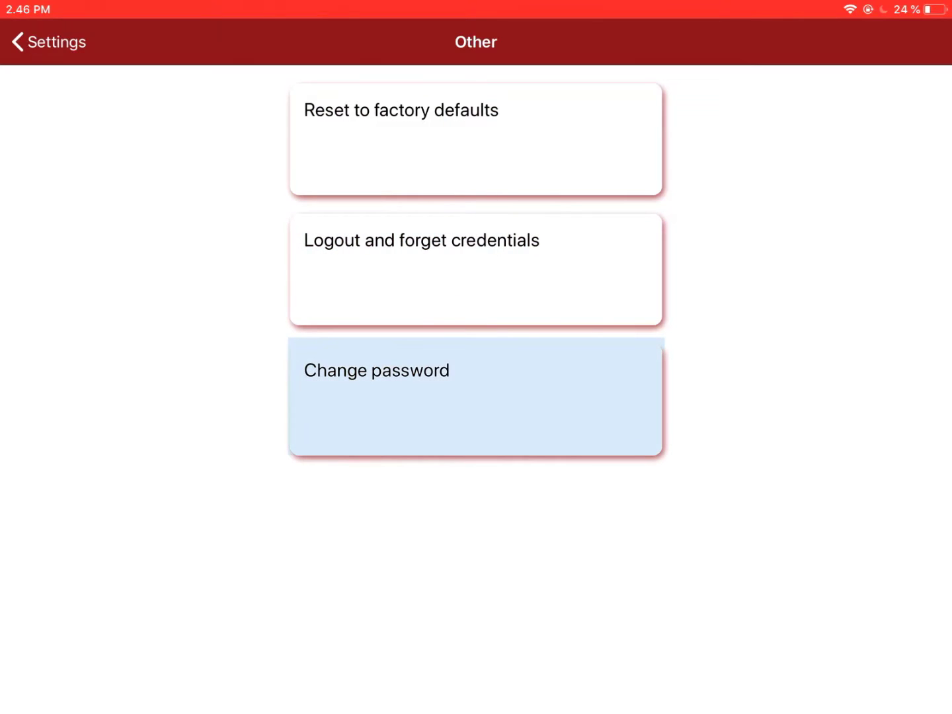